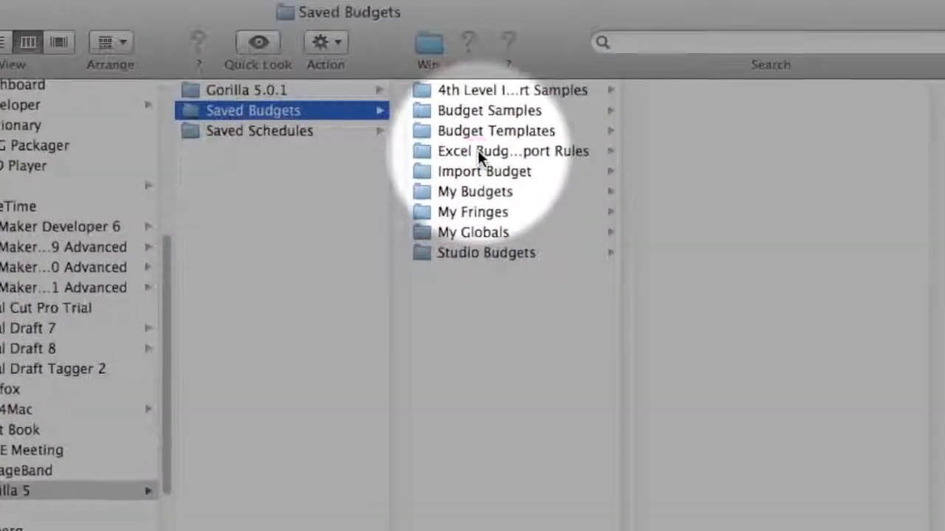
Open the sample spreadsheet Gorilla Excel Import.xls from the Excel Budget Import Rules folder inside Saved Budgets
click(487, 145)
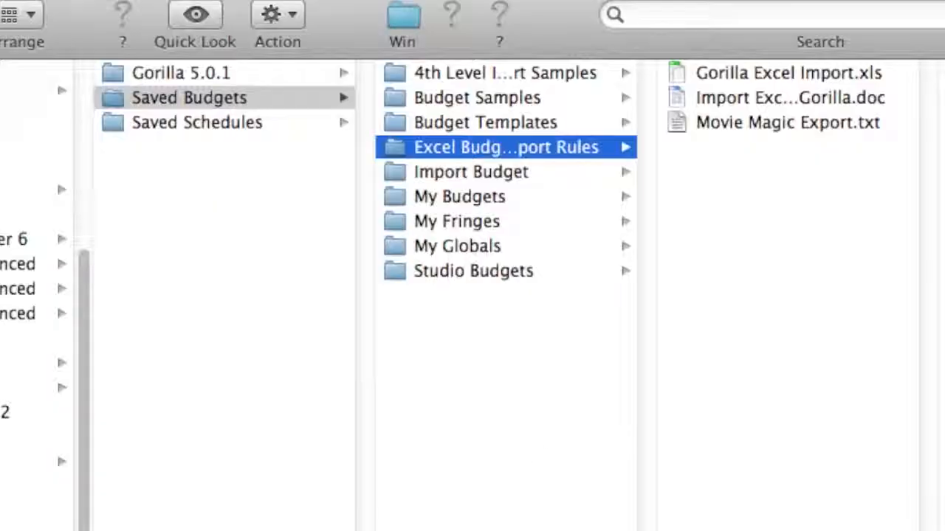
drag(640, 528, 699, 528)
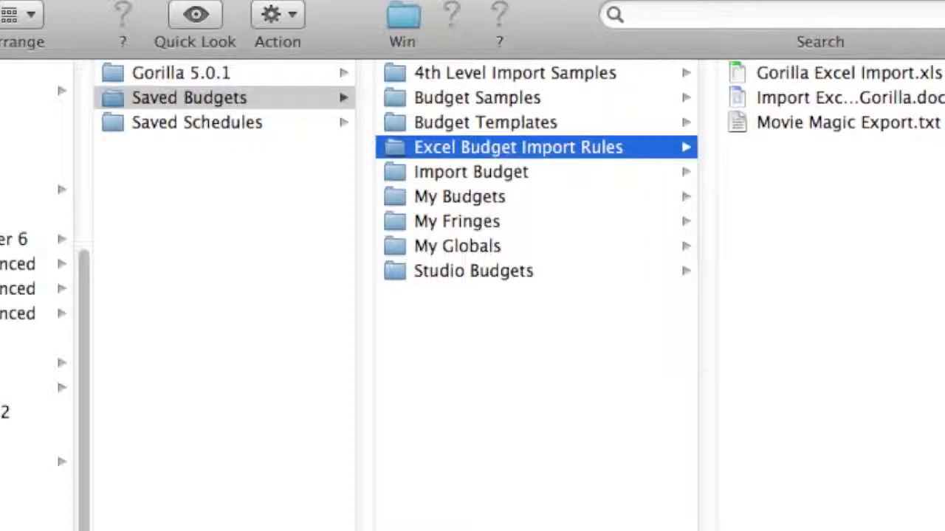
click(854, 104)
drag(759, 528, 878, 528)
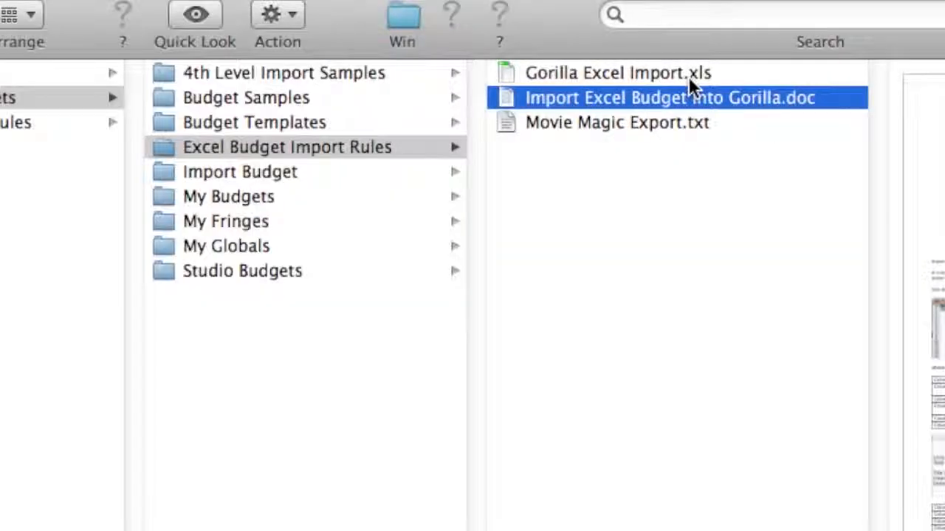
double_click(500, 72)
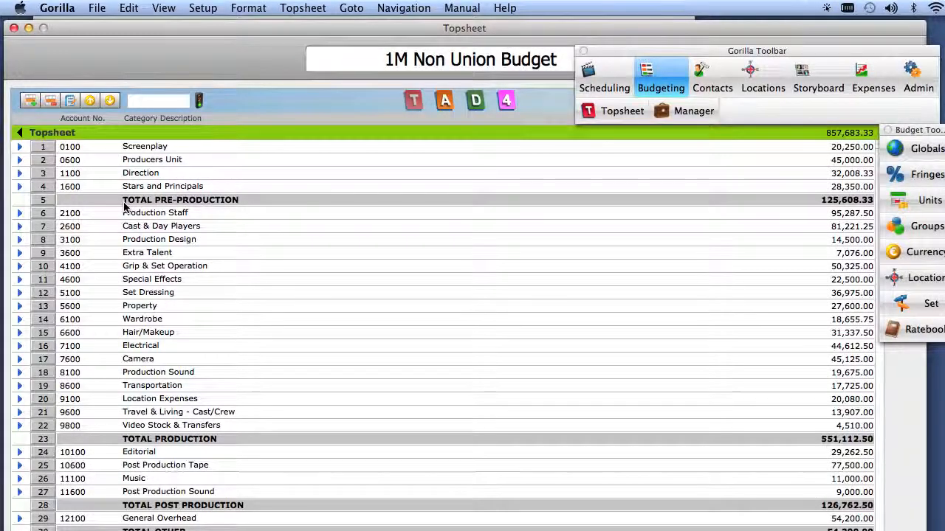
Compare the category and account levels of the 1M Non Union Budget in Gorilla with the column layout of the Excel spreadsheet
key(super+Tab)
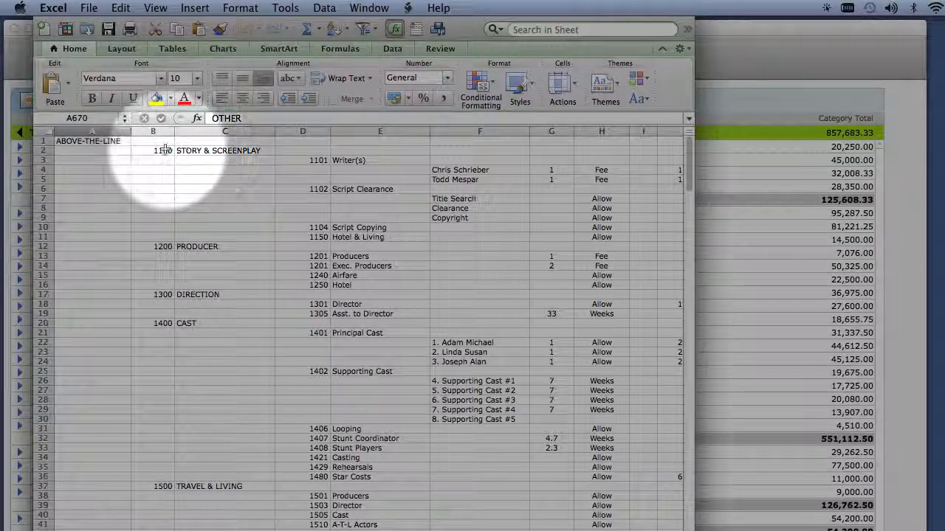
key(super+Tab)
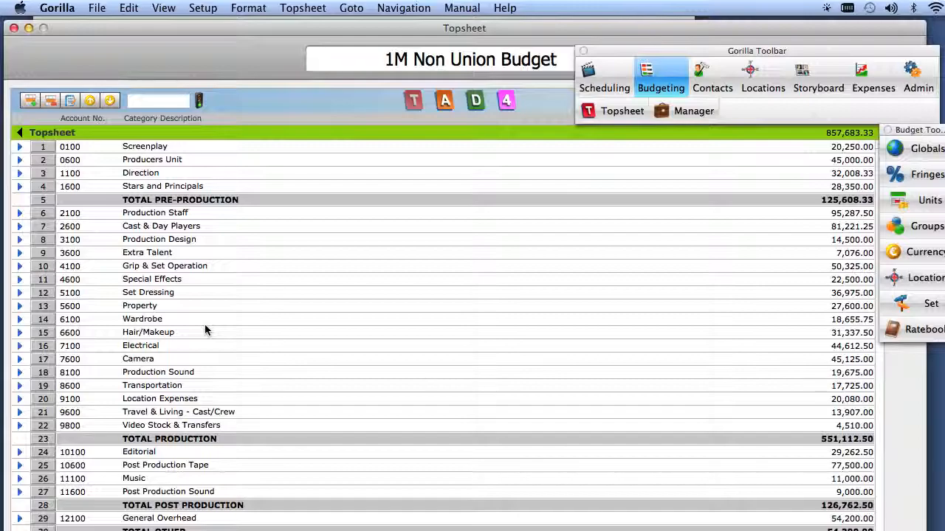
key(super+Tab)
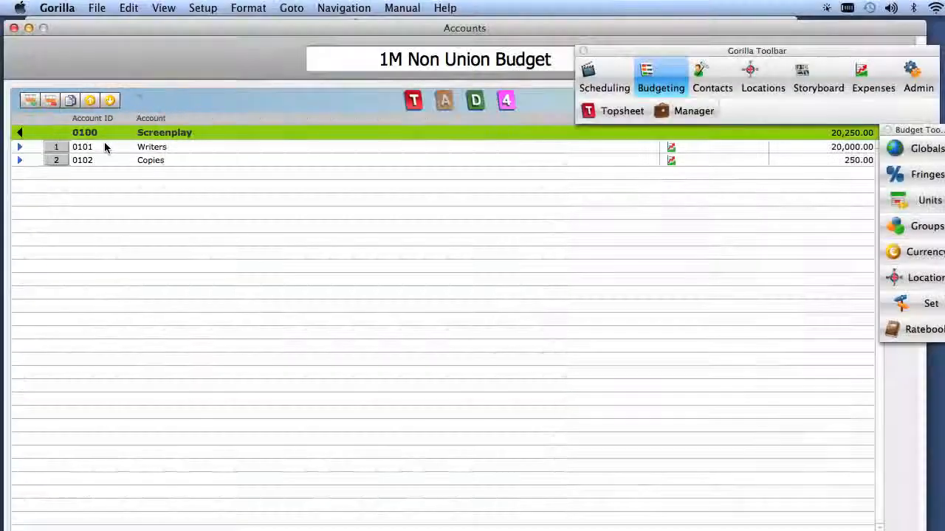
click(249, 529)
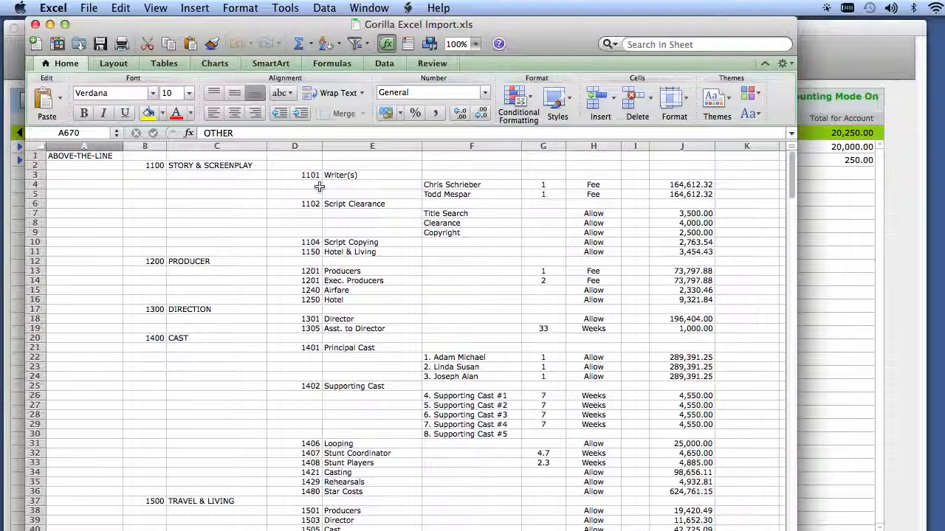
key(super+Tab)
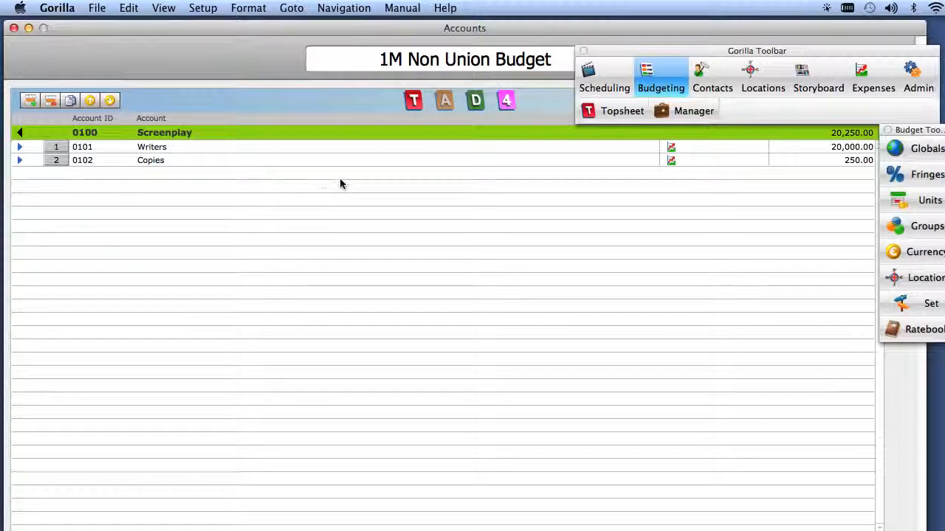
Go to the Budgeting Manager, dismiss the About Loaded Budgets window and start importing an Excel budget
click(672, 116)
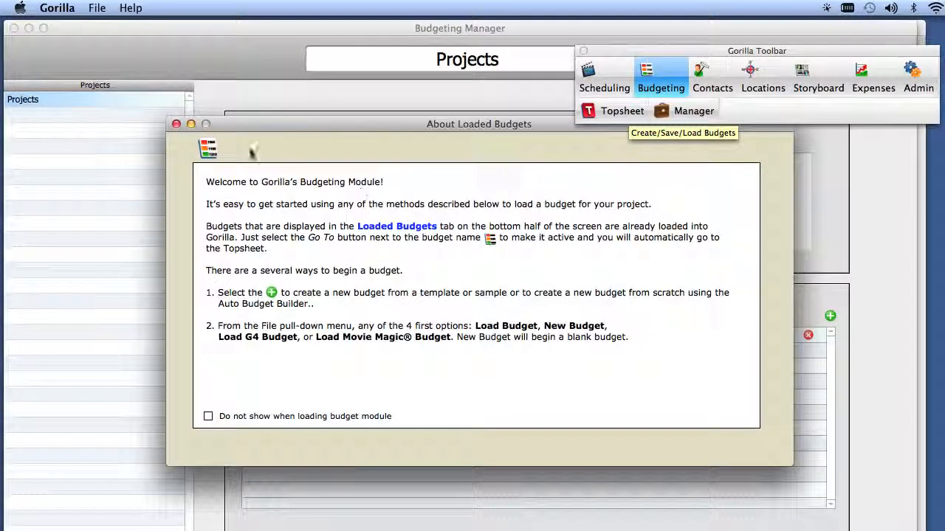
click(176, 124)
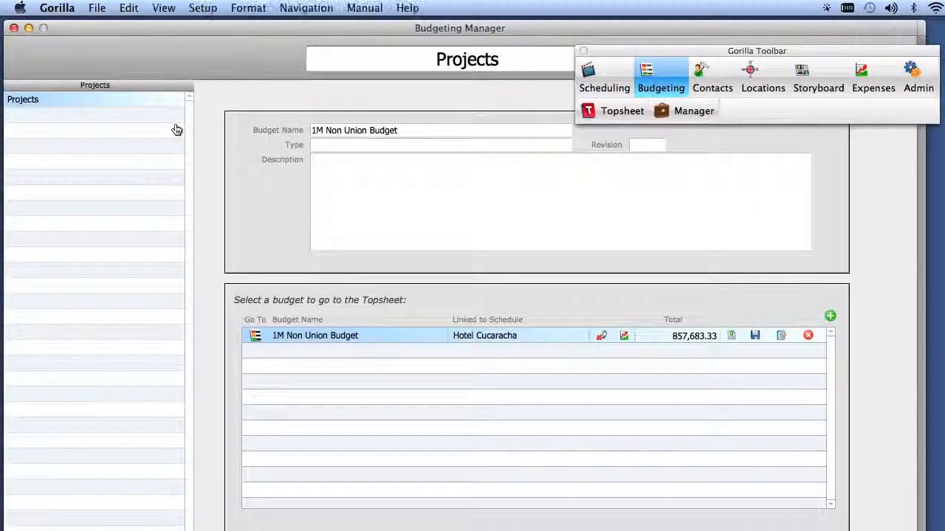
click(97, 7)
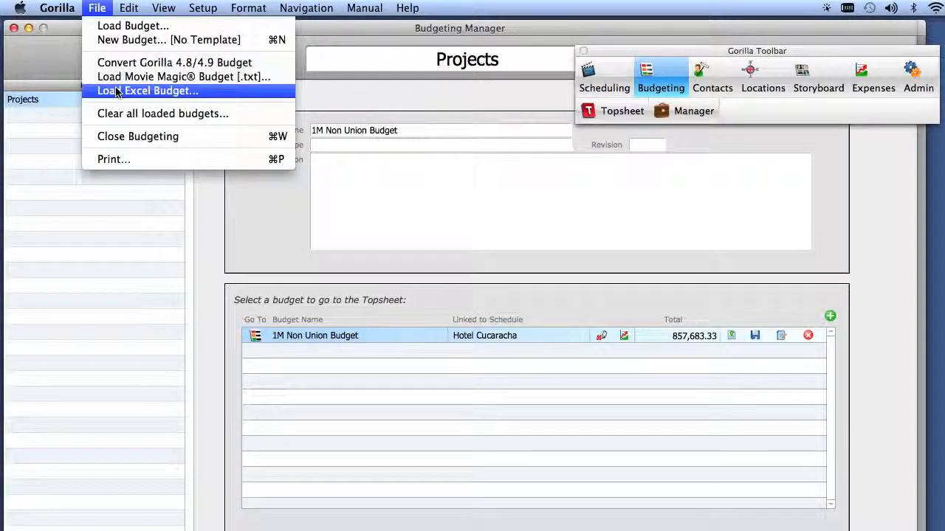
click(215, 92)
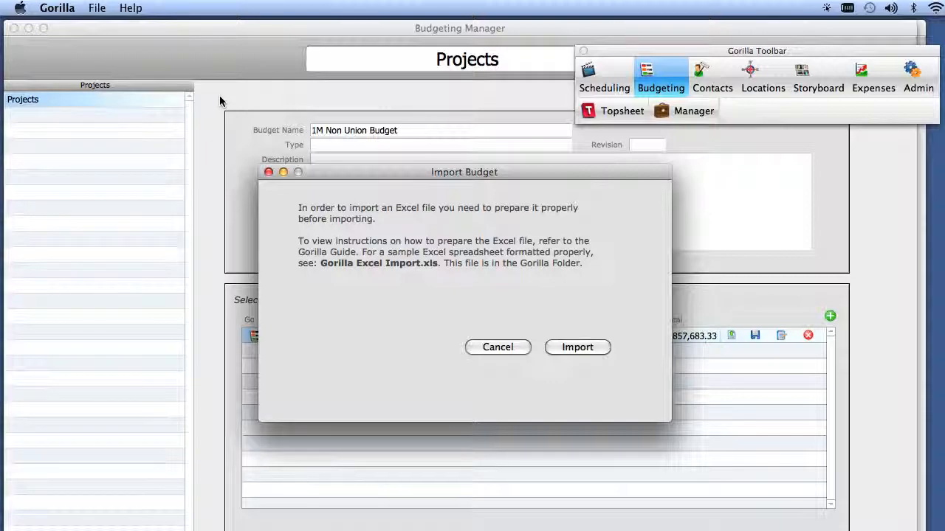
click(586, 348)
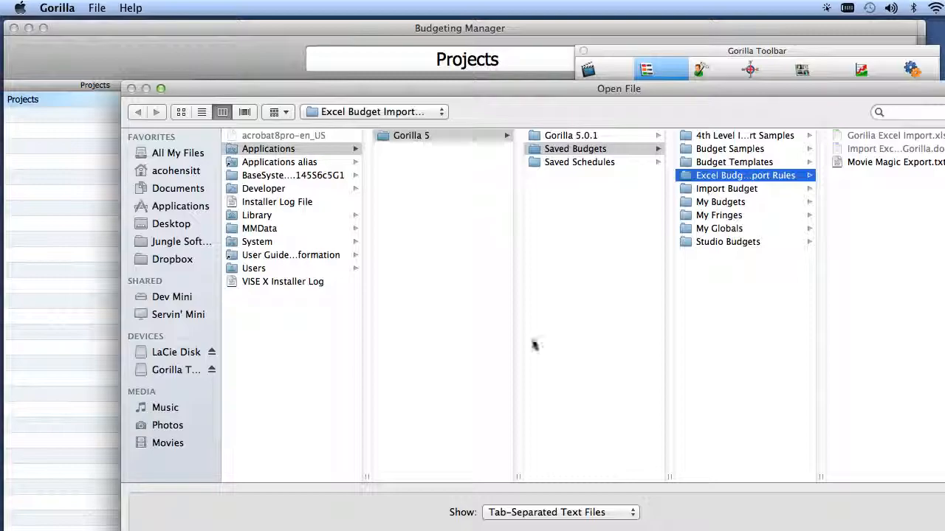
Browse from Applications to Gorilla 5, Saved Budgets and the Excel Budget Import Rules folder
click(179, 207)
scroll(347, 380, down, 10)
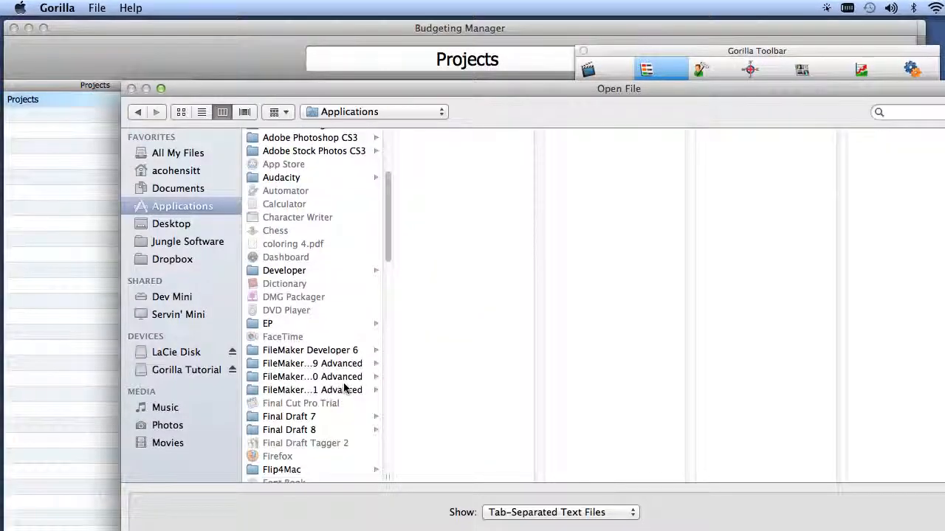
click(284, 240)
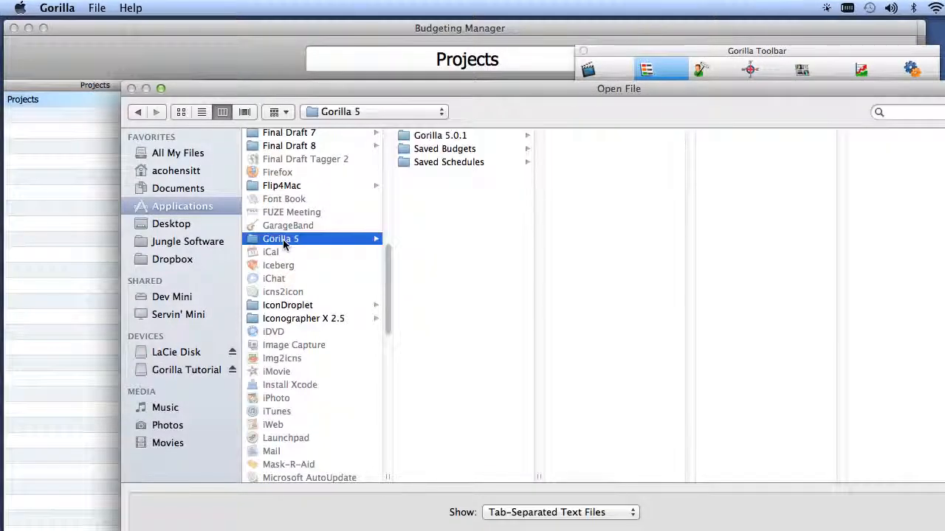
click(472, 150)
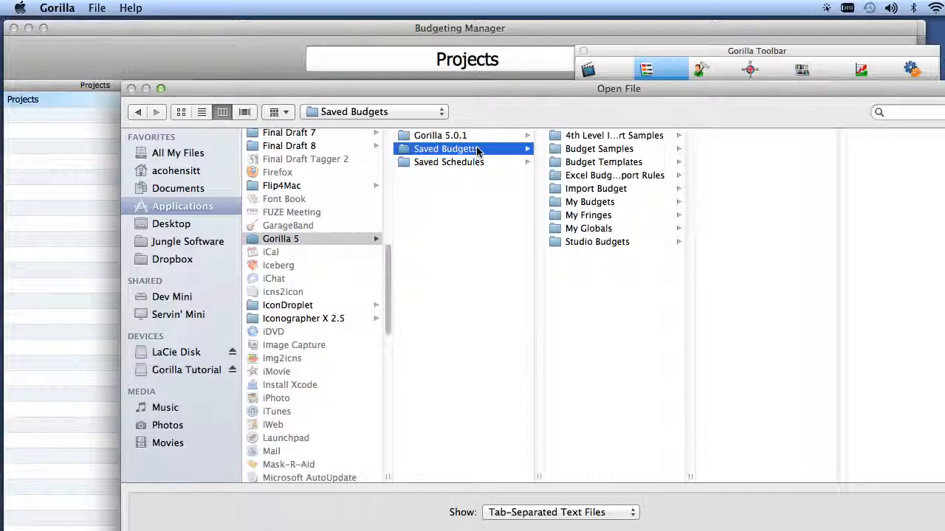
click(604, 177)
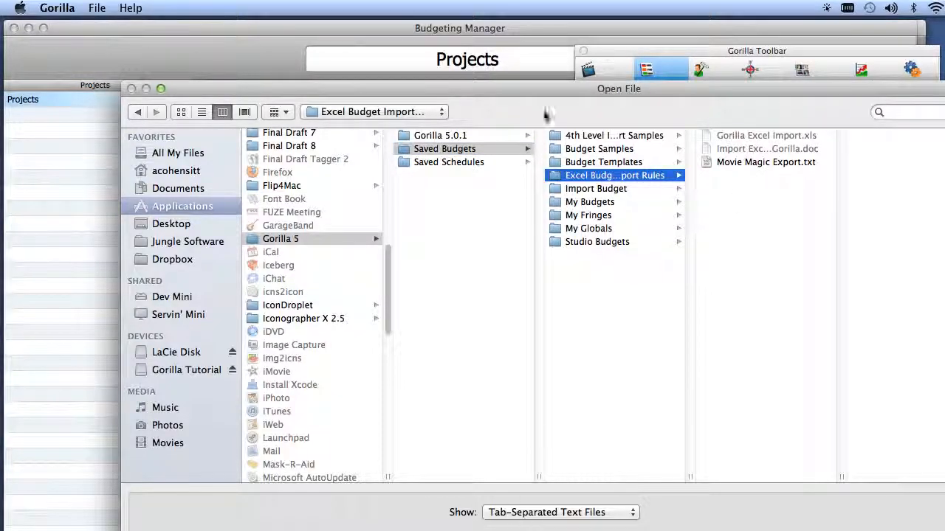
drag(555, 87, 466, 50)
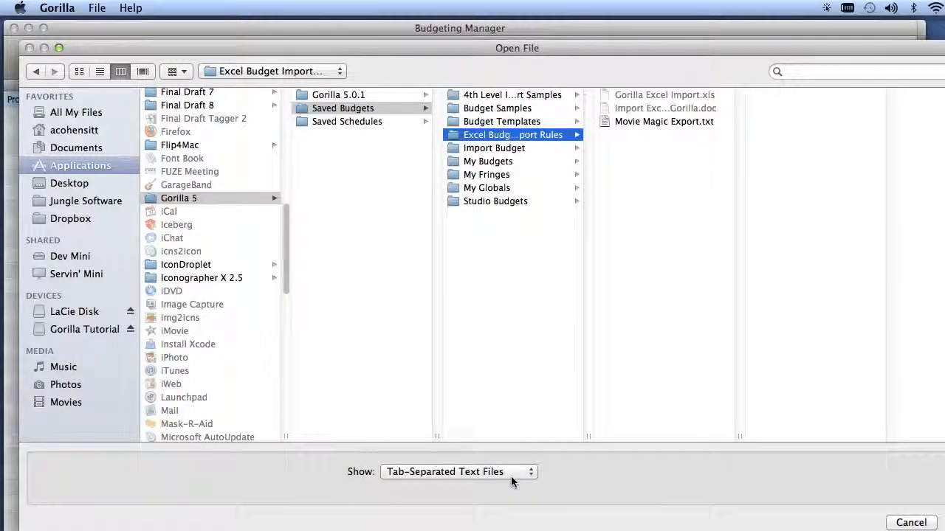
Show all available file types and import Gorilla Excel Import.xls with the budget name Imported Excel Budget
click(397, 475)
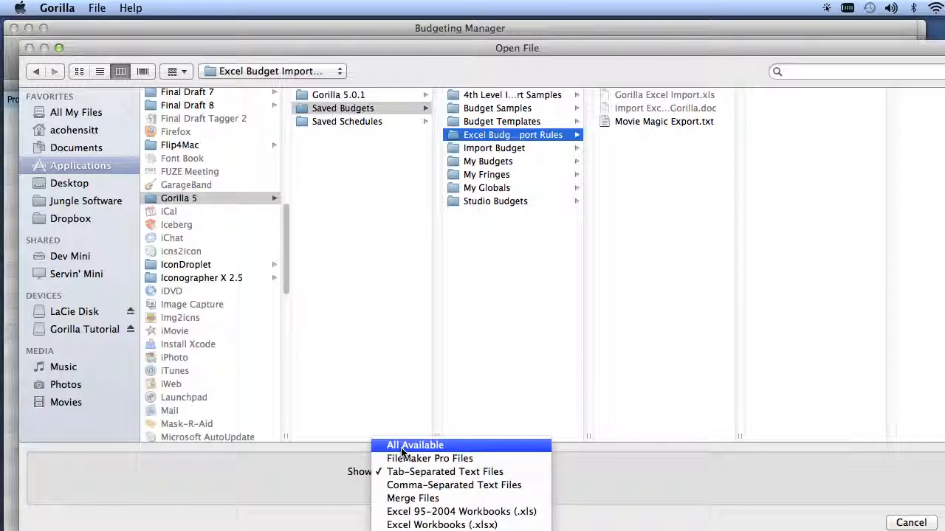
click(399, 386)
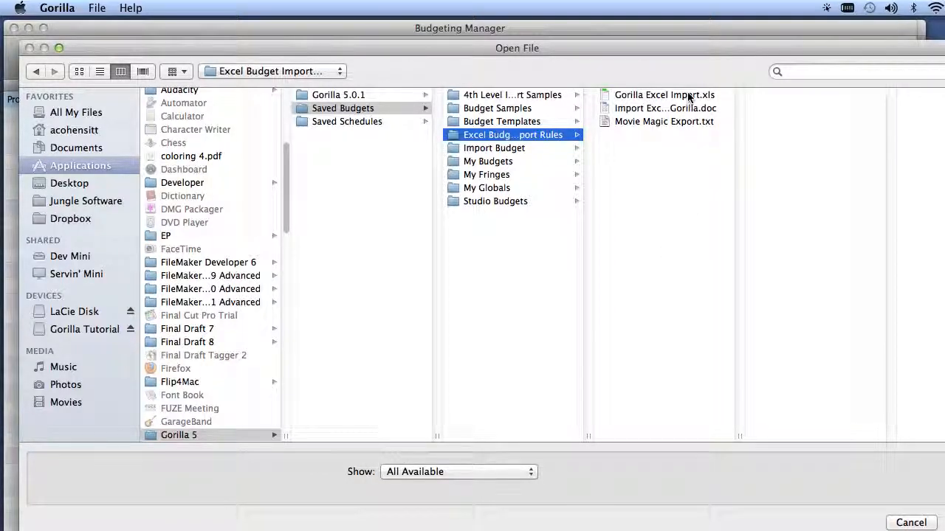
click(688, 97)
drag(747, 50, 548, 38)
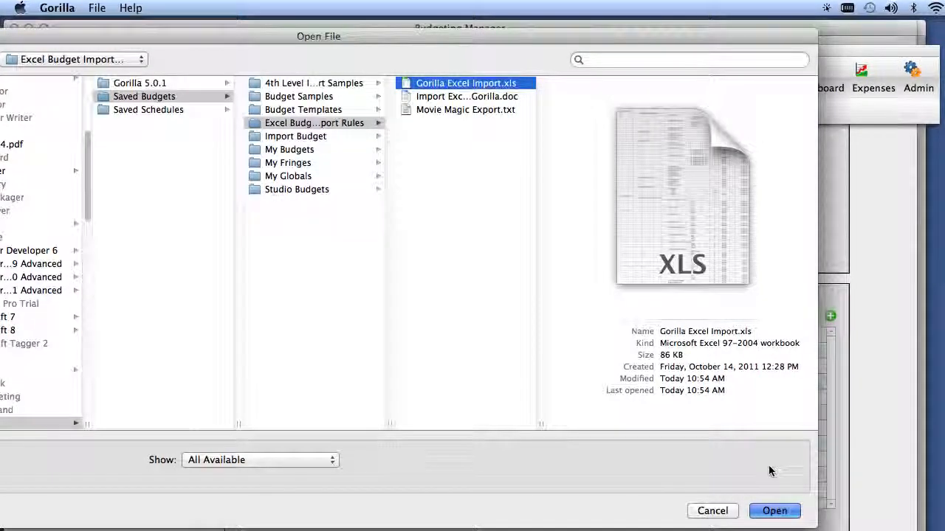
click(774, 511)
click(657, 409)
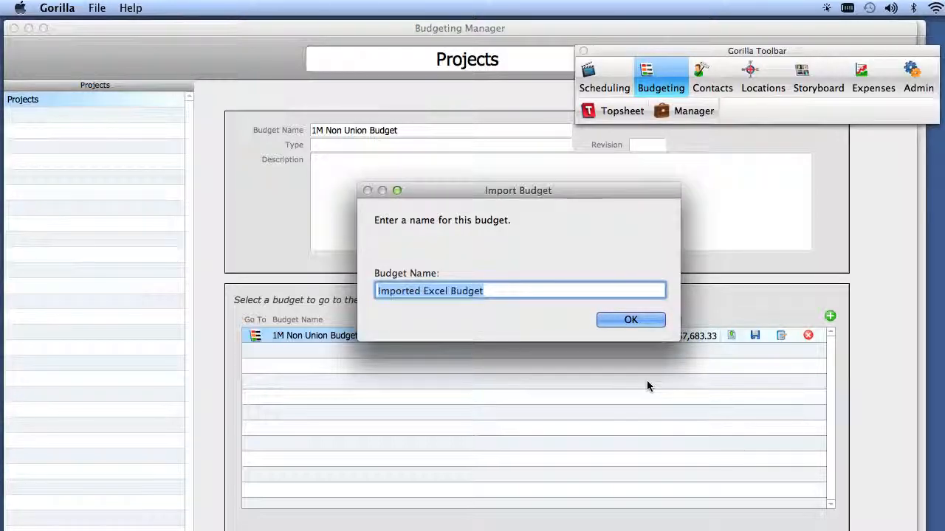
click(626, 320)
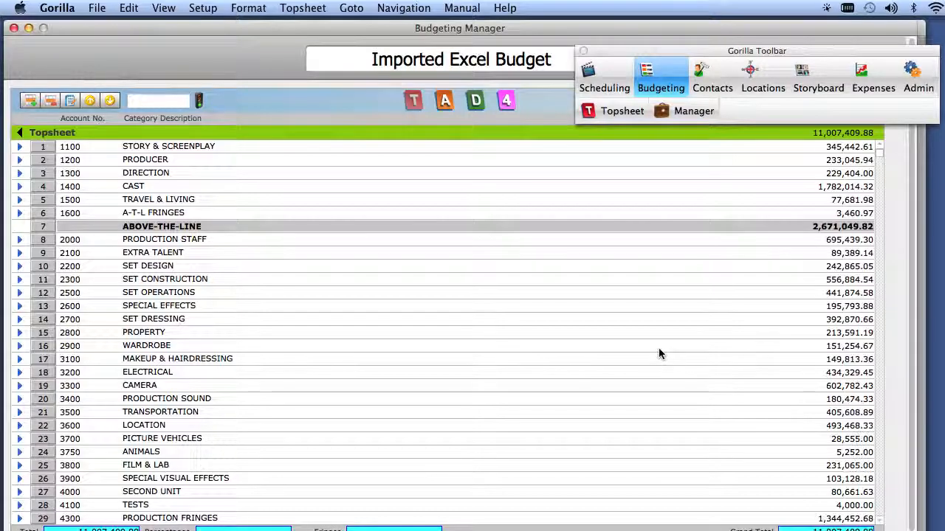
Examine the Story & Screenplay accounts and the 1101 Writer(s) details, comparing them with the Excel spreadsheet
click(19, 147)
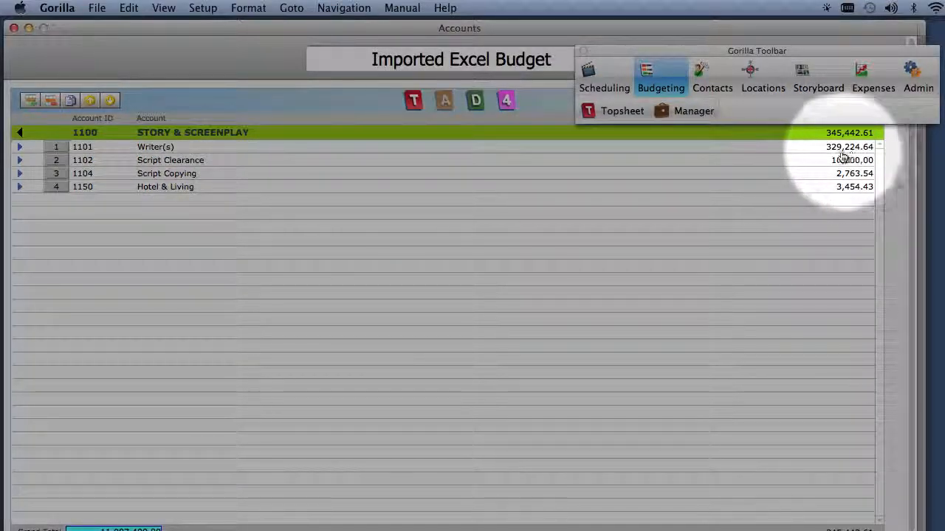
key(super+Tab)
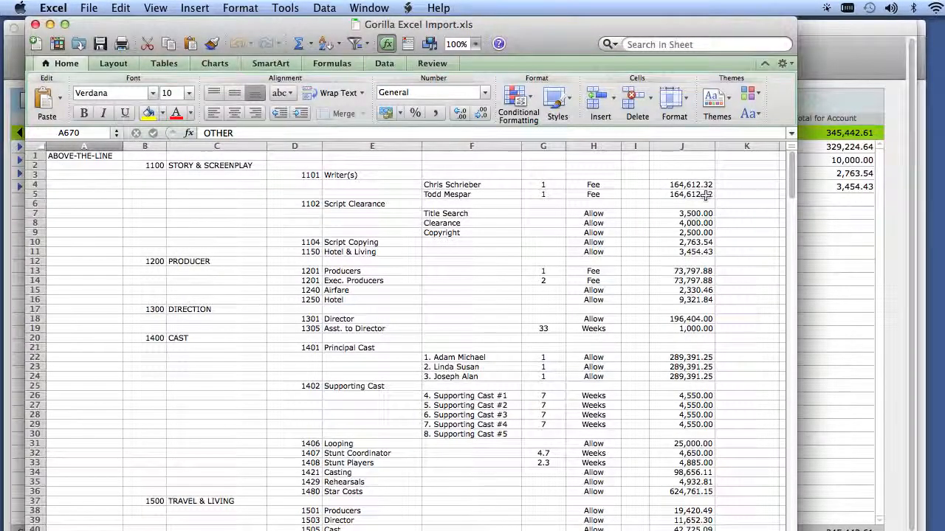
click(810, 217)
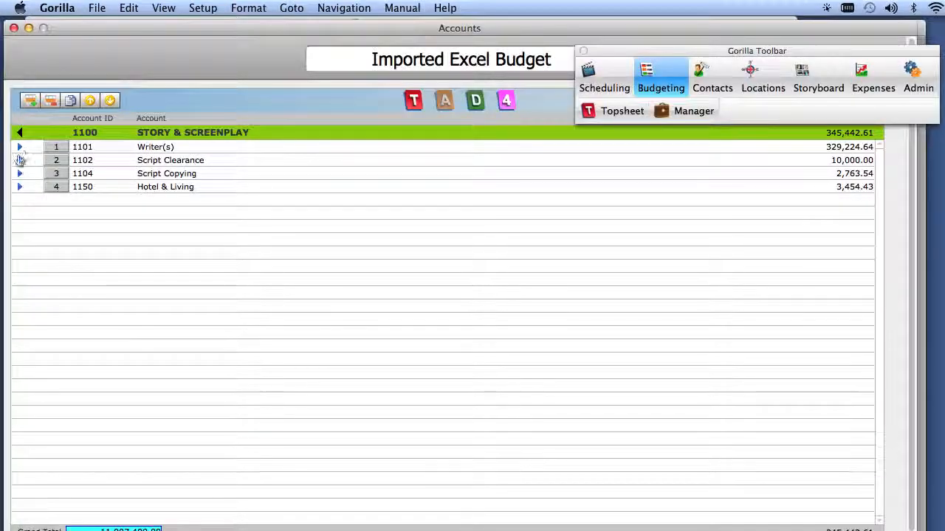
click(20, 148)
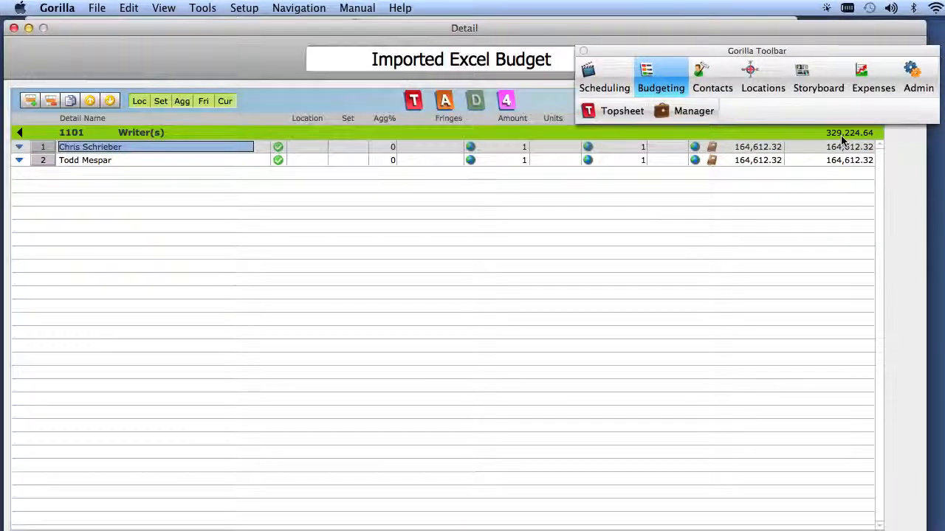
key(super+Tab)
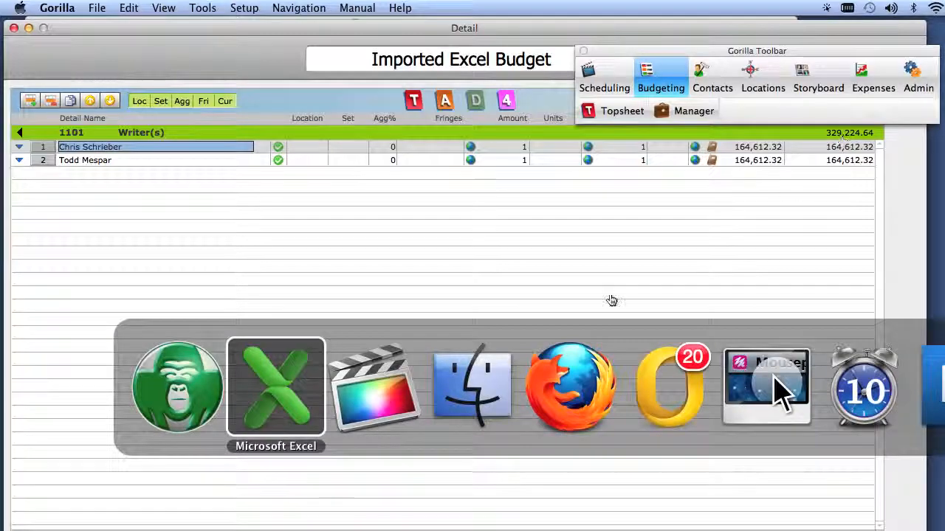
key(super+shift+Tab)
Compare the 2000 Production Staff accounts with their Excel rows and examine the 2001 Unit Production Manager details with all columns uncovered
click(414, 101)
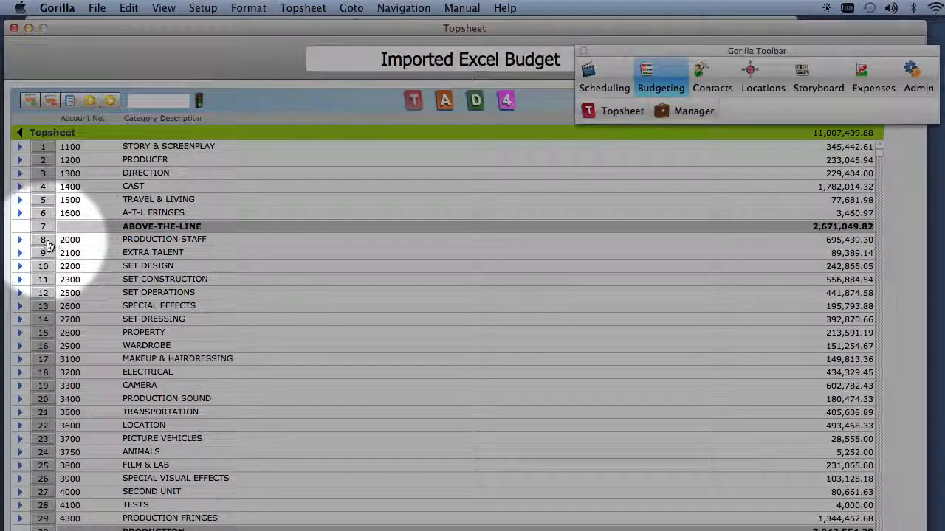
click(19, 241)
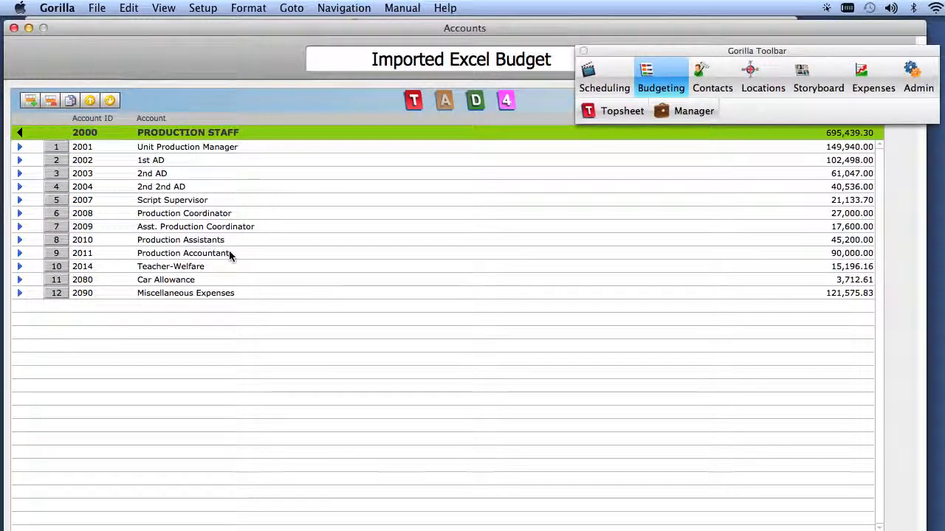
key(super+Tab)
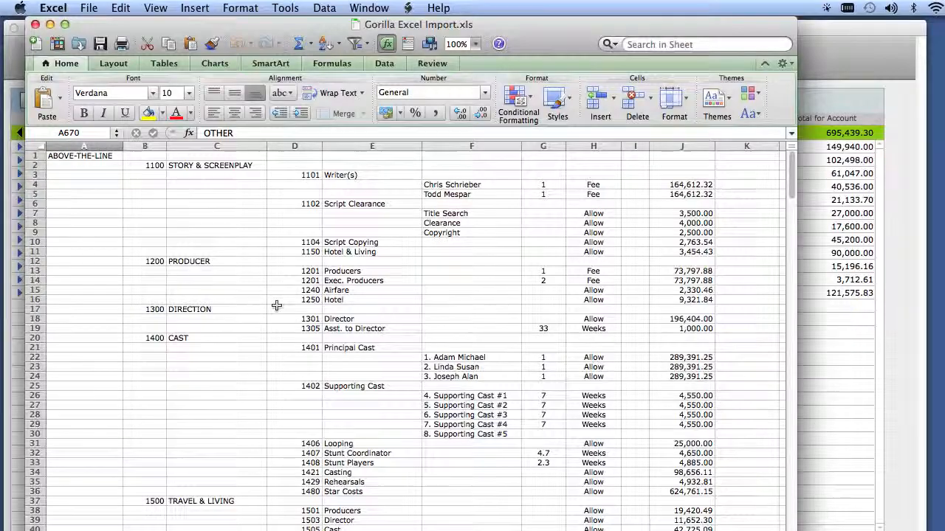
scroll(276, 305, down, 12)
scroll(276, 305, down, 3)
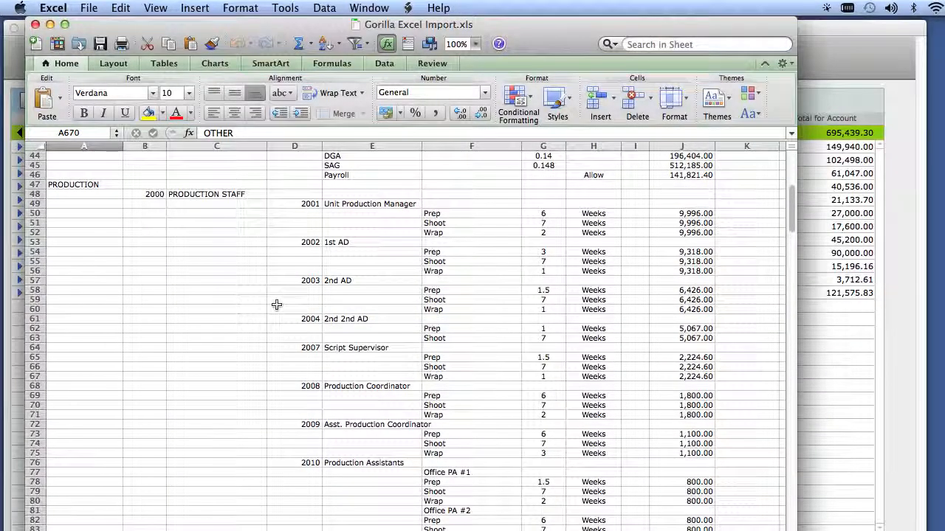
key(super+Tab)
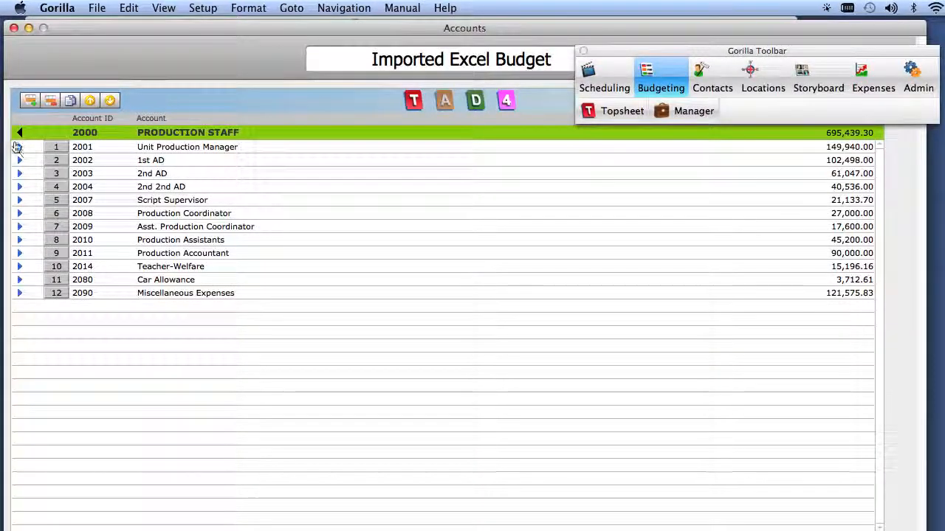
click(19, 147)
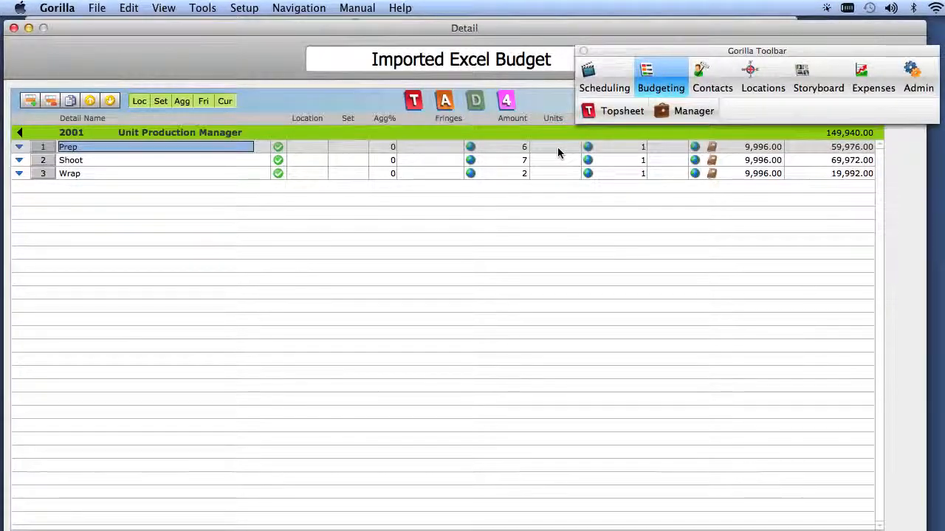
drag(628, 53, 647, 42)
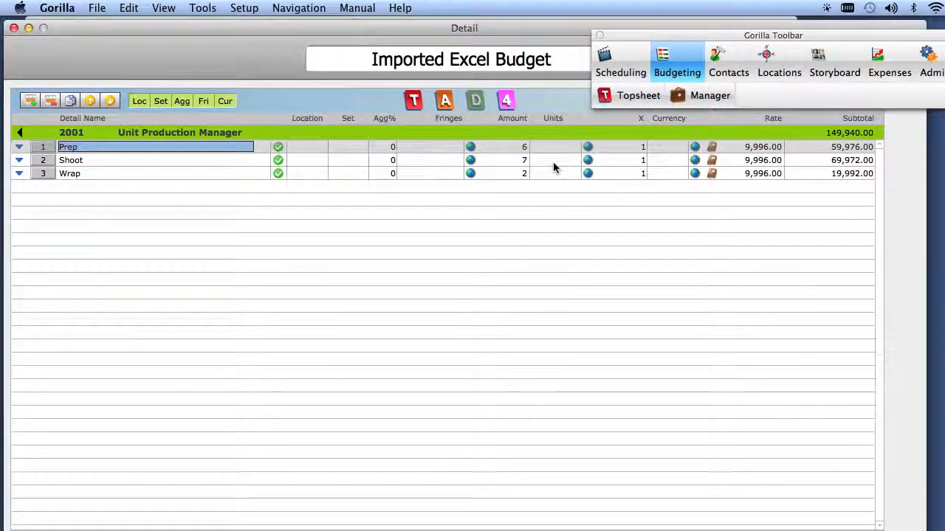